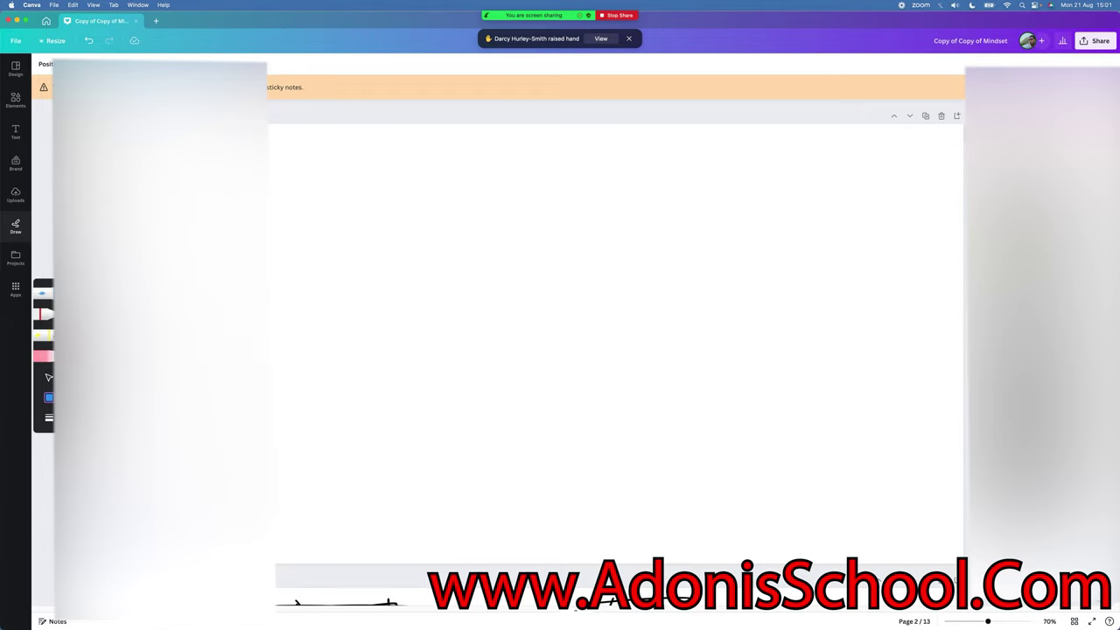
- Undo the last action so page 2 is blank and the pen is black again
{"action": "key", "text": "super+z"}
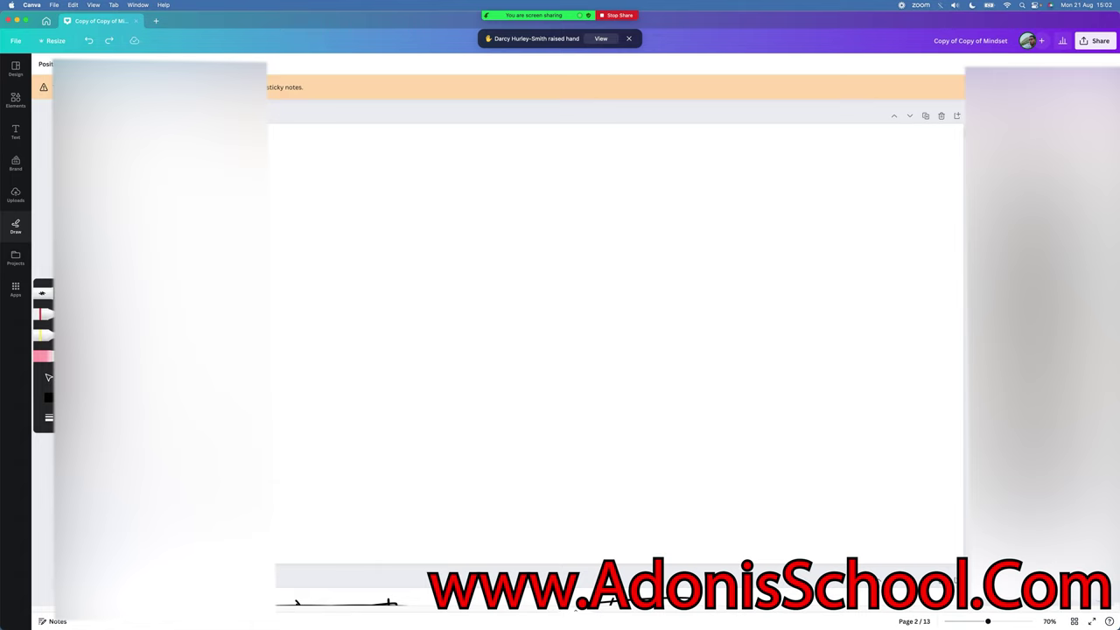
- Draw the first arrow's arrowhead and a second double-lined upward curving arrow beside the LEADS note
{"action": "mouse_move", "coordinate": [721, 262]}
{"action": "left_mouse_down"}
{"action": "mouse_move", "coordinate": [774, 245]}
{"action": "mouse_move", "coordinate": [662, 258]}
{"action": "left_mouse_up"}
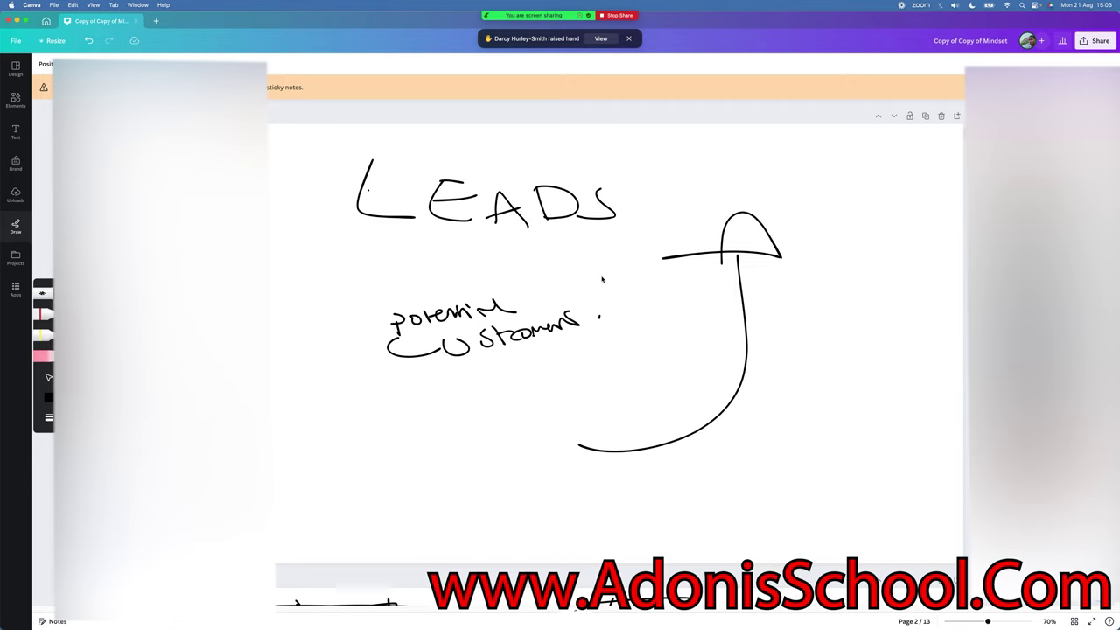
{"action": "left_click_drag", "start_coordinate": [582, 468], "coordinate": [876, 281]}
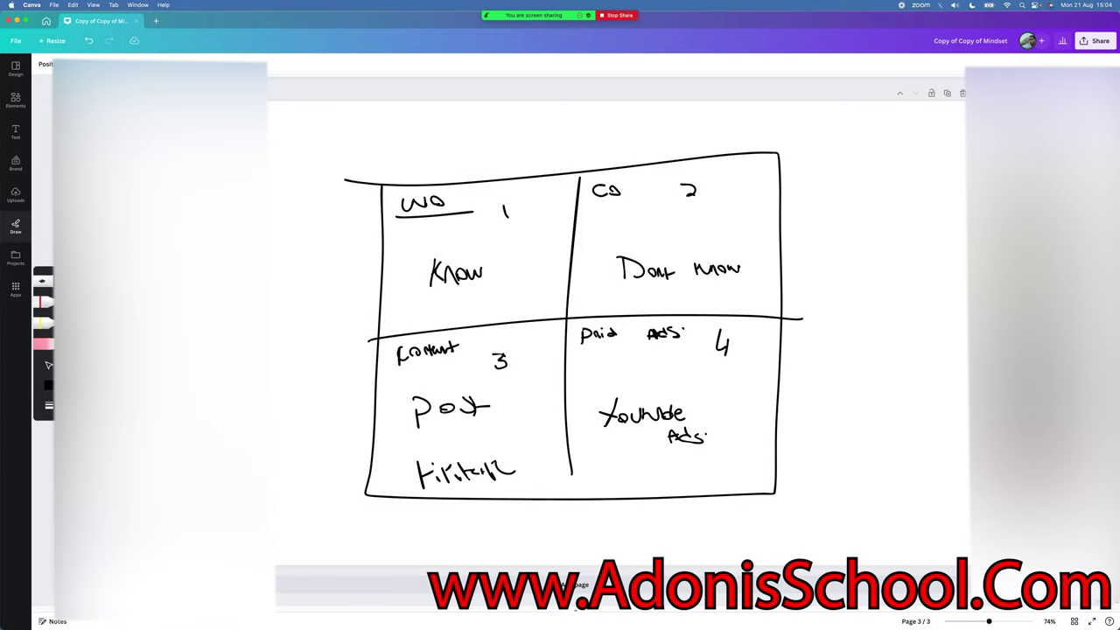
- Draw a short line leading to the Post note and undo the stray dot beside it
{"action": "left_click_drag", "start_coordinate": [390, 421], "coordinate": [424, 420]}
{"action": "left_click", "coordinate": [382, 413]}
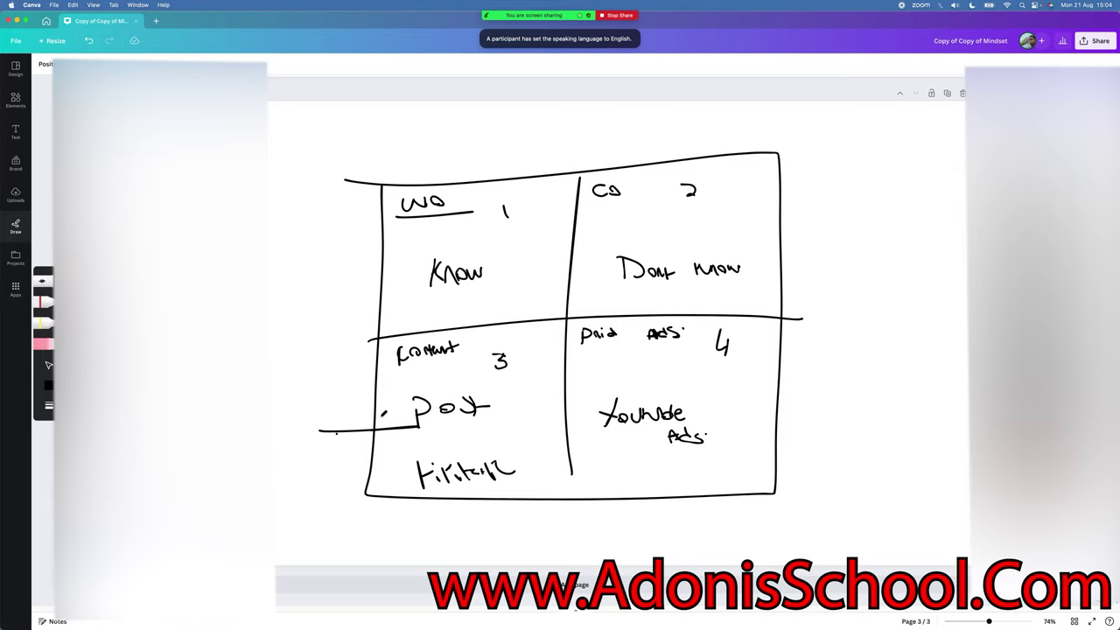
{"action": "key", "text": "ctrl+z"}
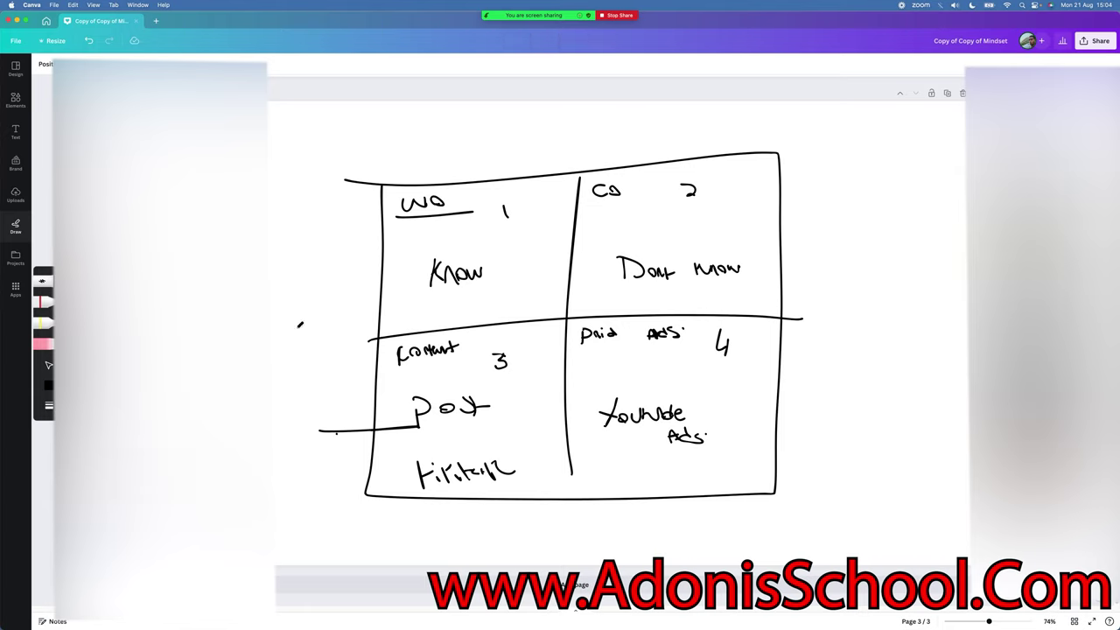